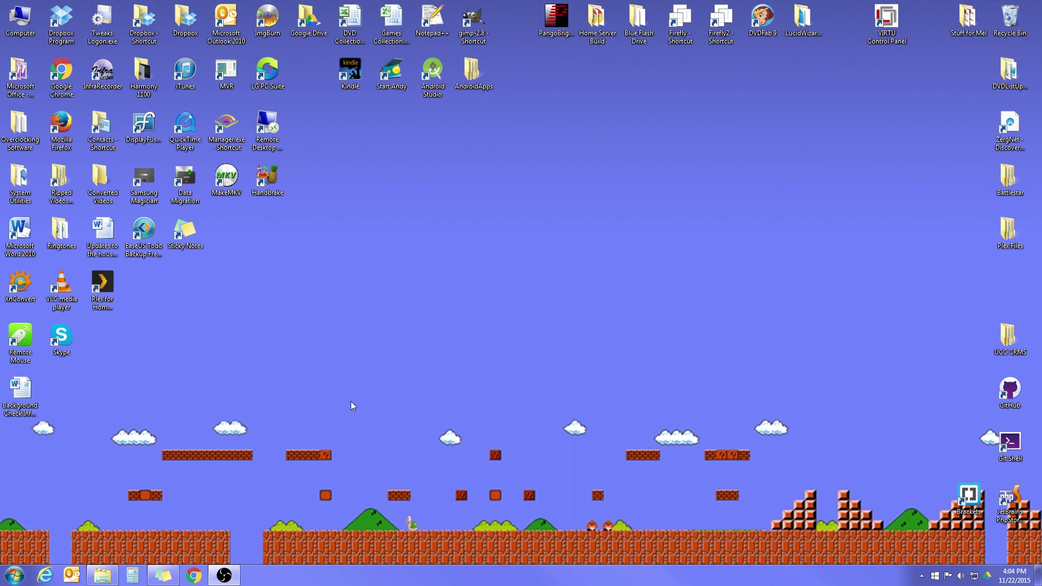
- Open the Start menu from the Windows 7 desktop
click(14, 575)
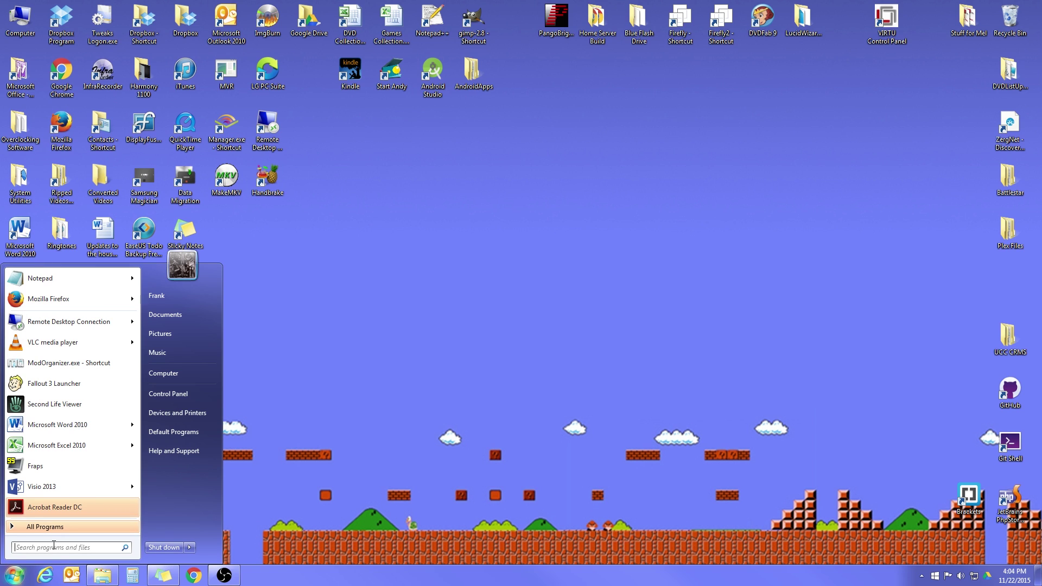
- Search 'backup', open Backup and Restore and start changing its backup settings
text(backup)
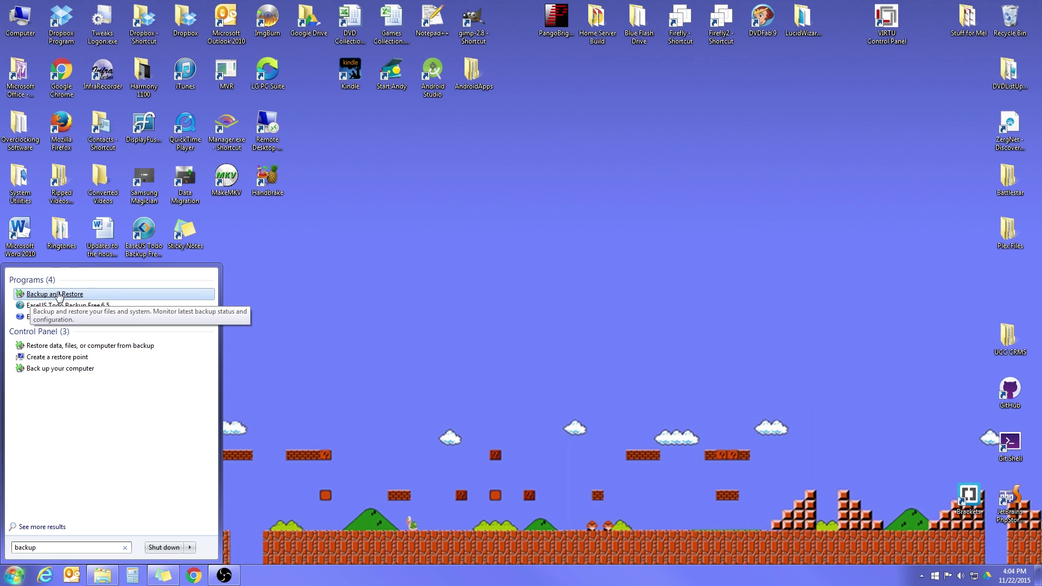
click(46, 295)
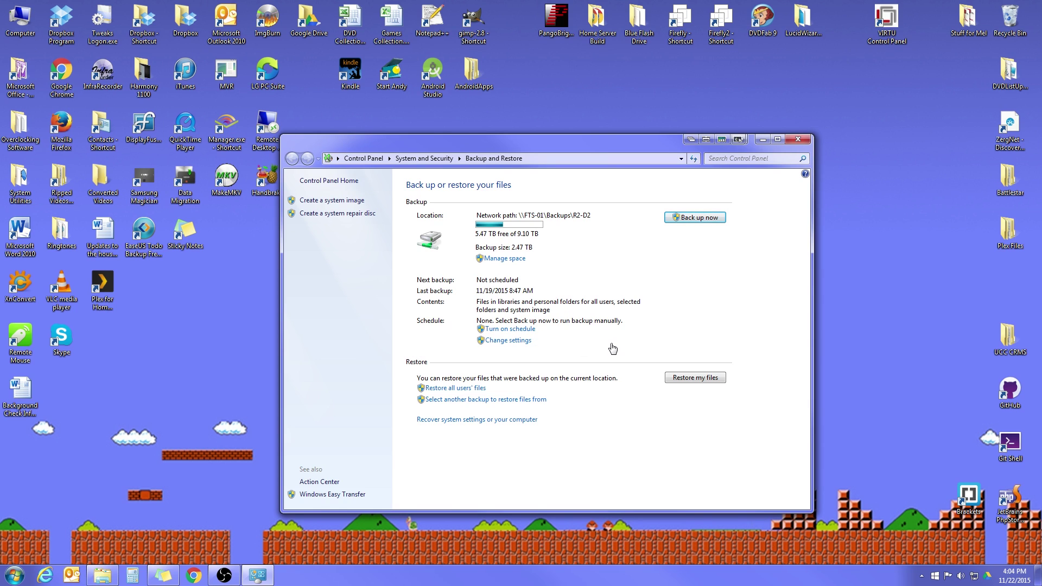
click(510, 341)
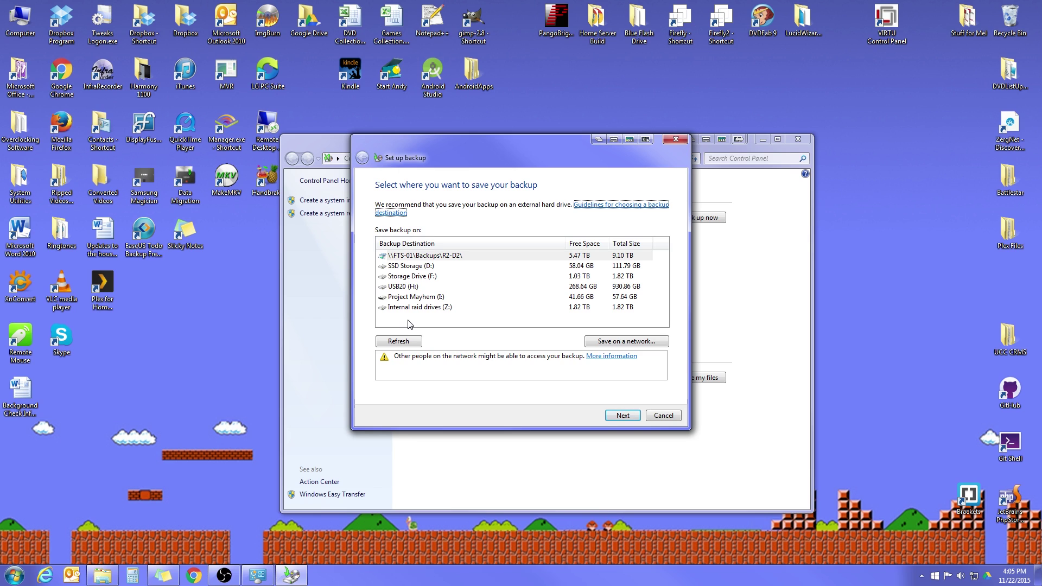
- Select the \\FTS-01\Backups\R2-D2\ share, then look at saving to another network location
click(406, 256)
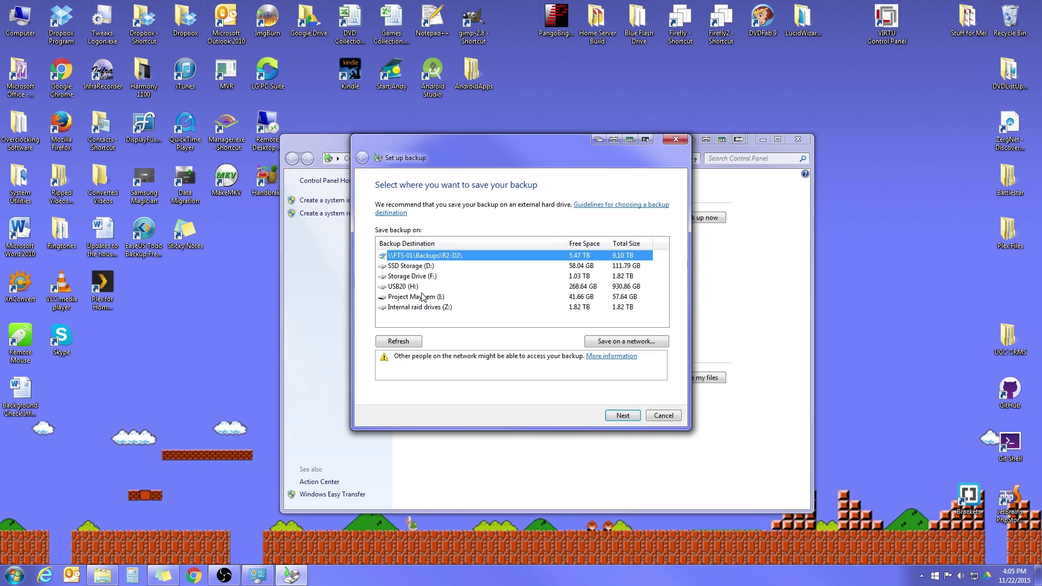
click(622, 342)
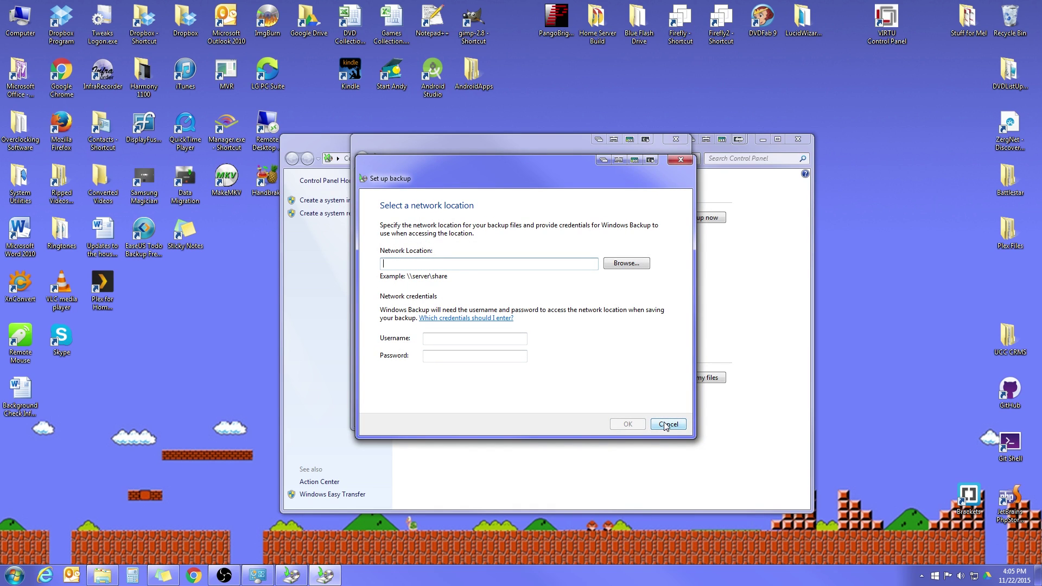
- Cancel adding a network location and reselect the \\FTS-01\Backups\R2-D2\ destination
click(666, 425)
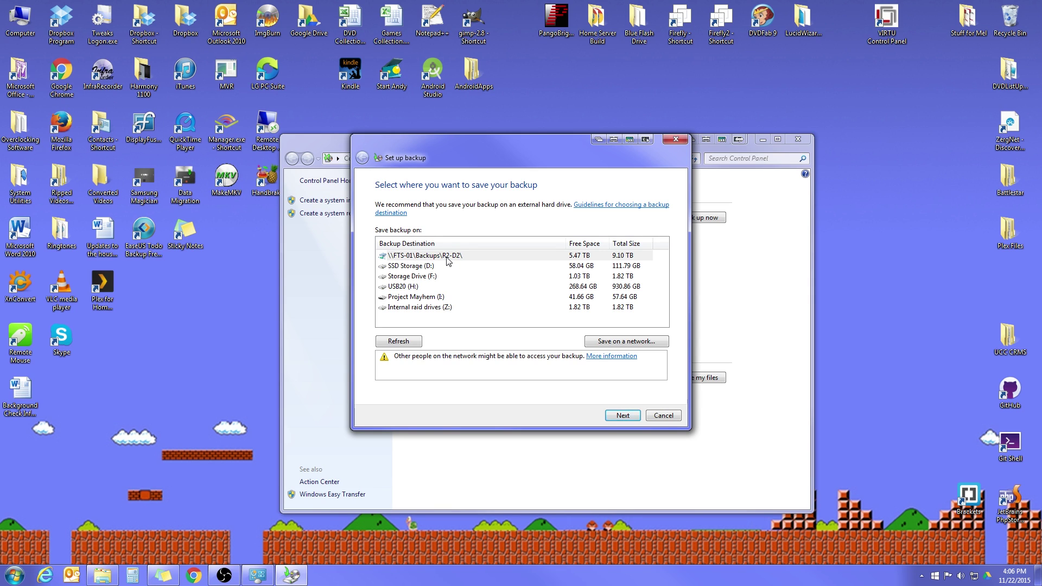
click(448, 260)
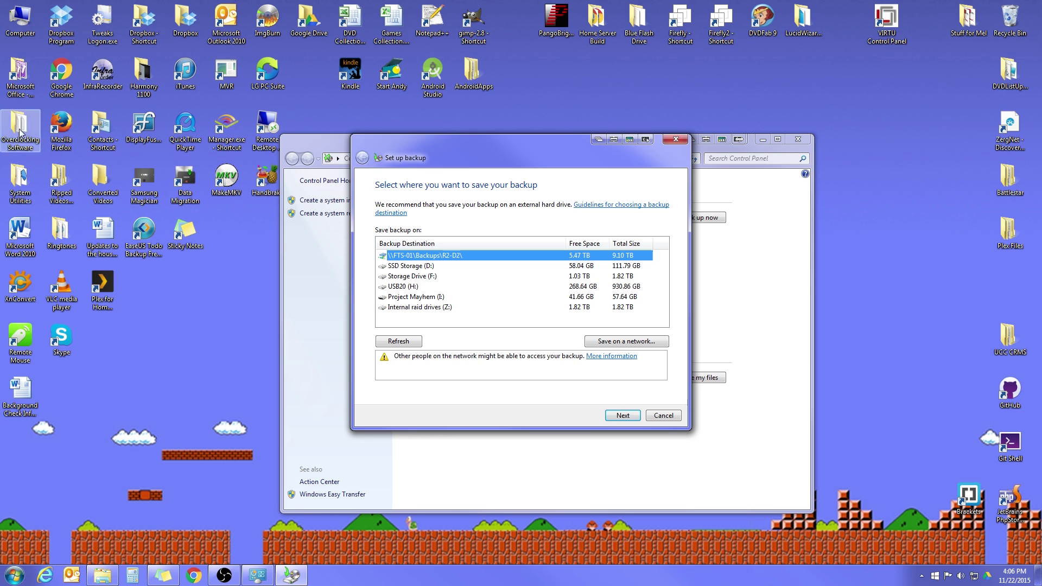
click(11, 578)
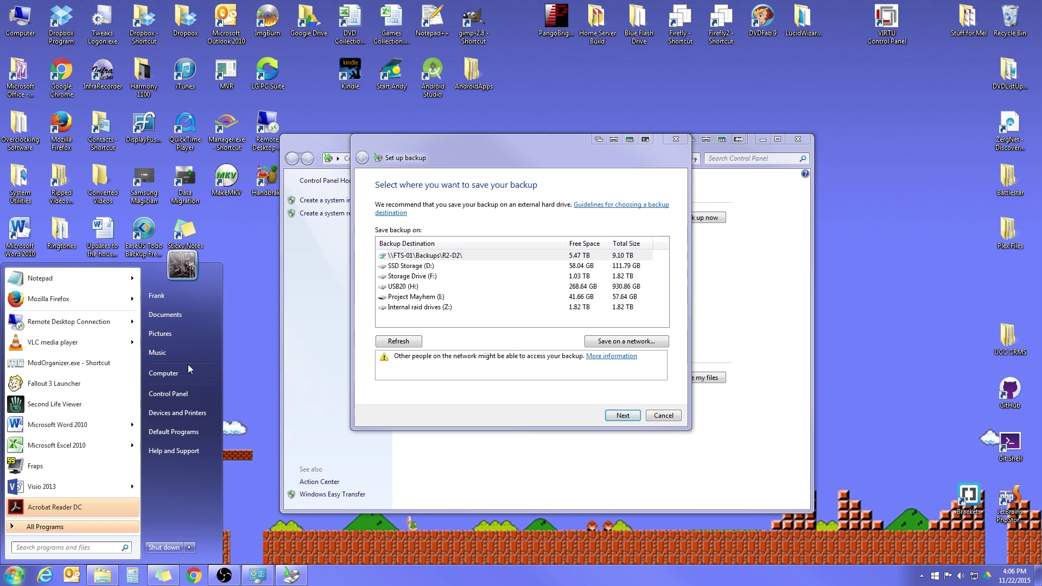
- Check drive free space in Computer, like 1.81 TB free on Z:, then close it
click(161, 374)
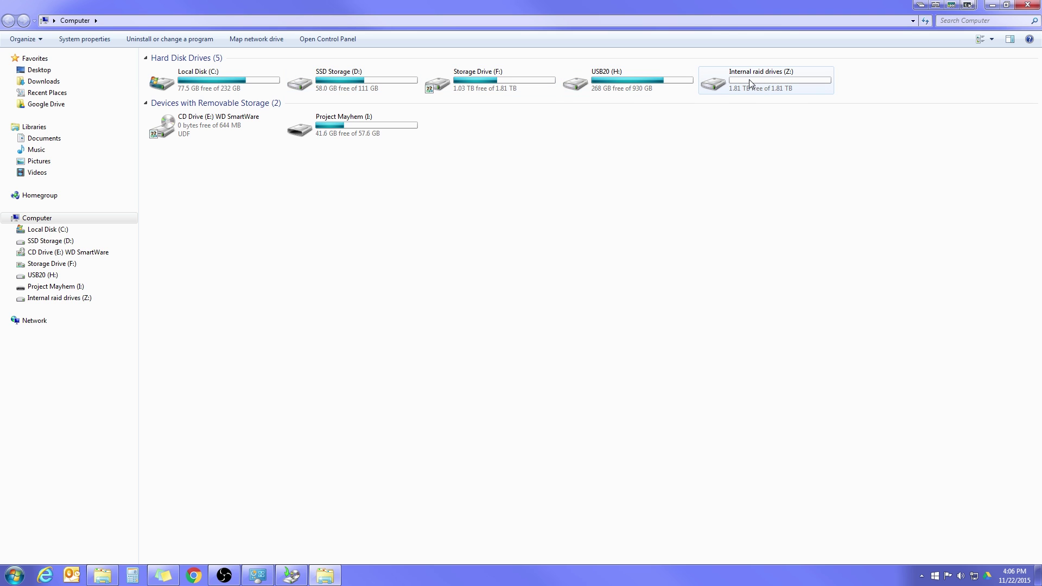
mouse_move(749, 81)
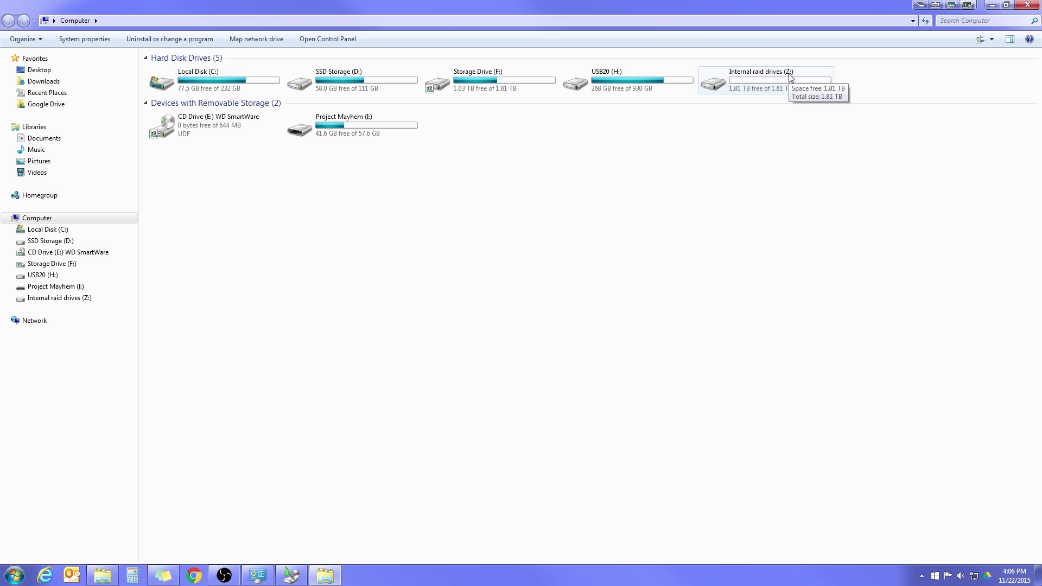
click(1027, 4)
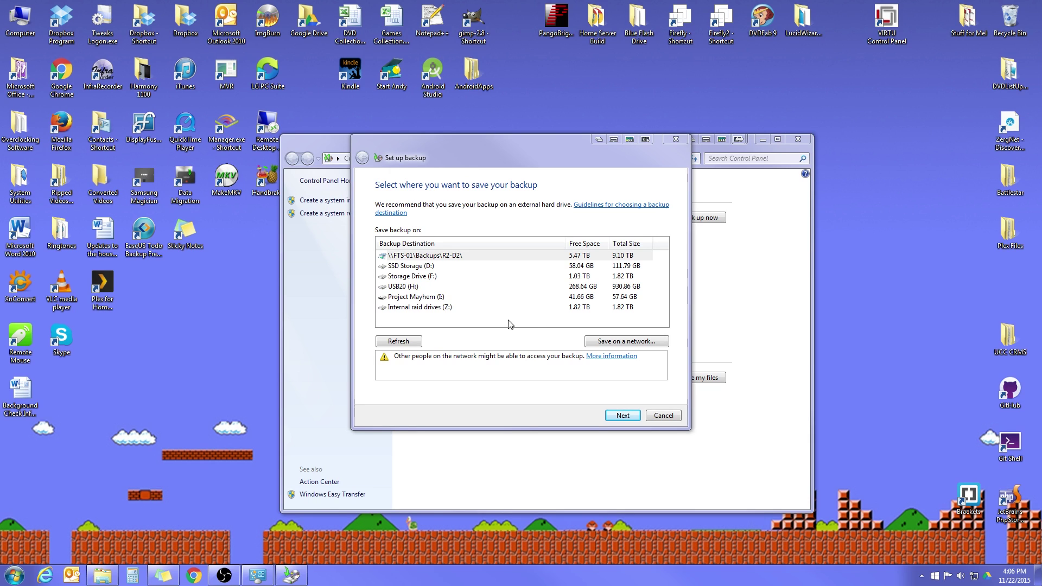
- Confirm the \\FTS-01\Backups\R2-D2\ destination and choose to pick the backup items manually
click(413, 257)
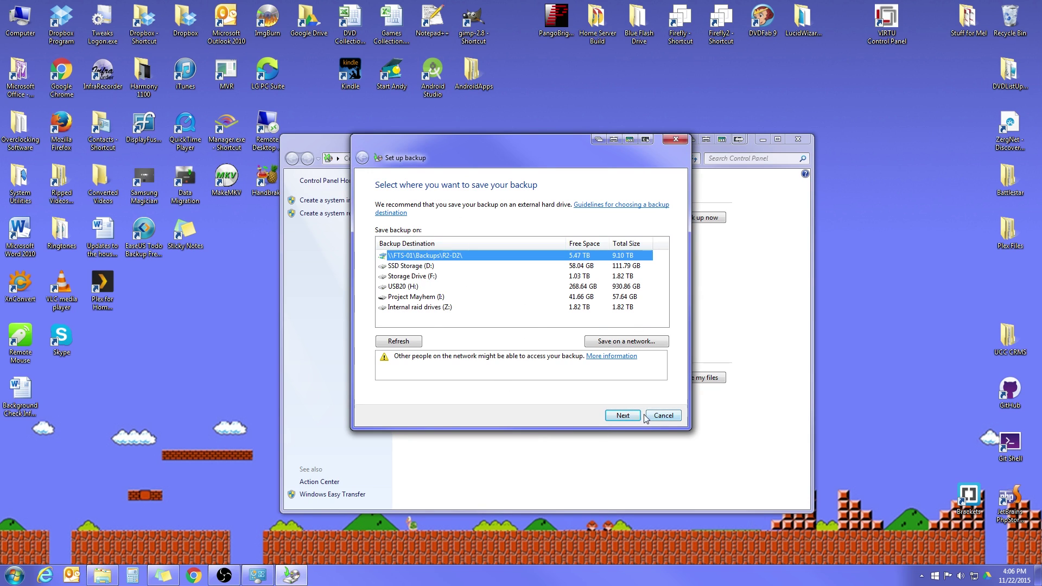
click(622, 415)
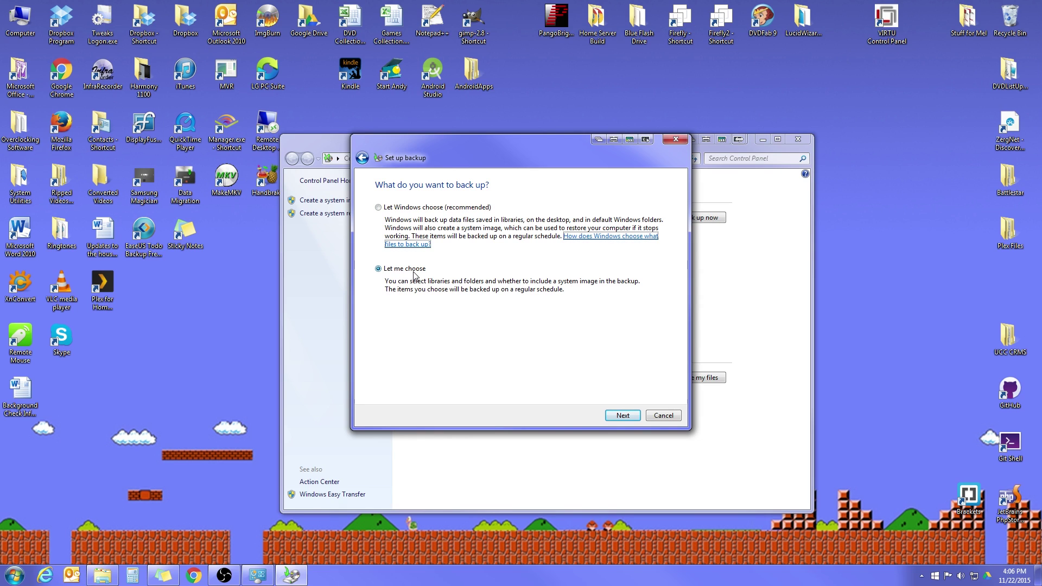
click(379, 207)
click(378, 269)
click(622, 415)
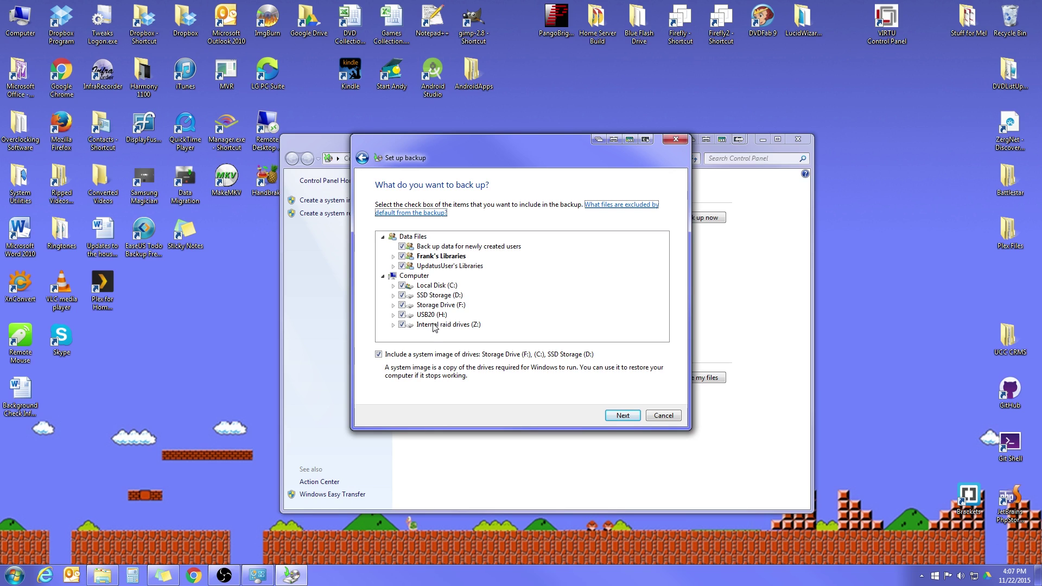
- Include all libraries, every drive and a system image, then continue to the review page
click(393, 256)
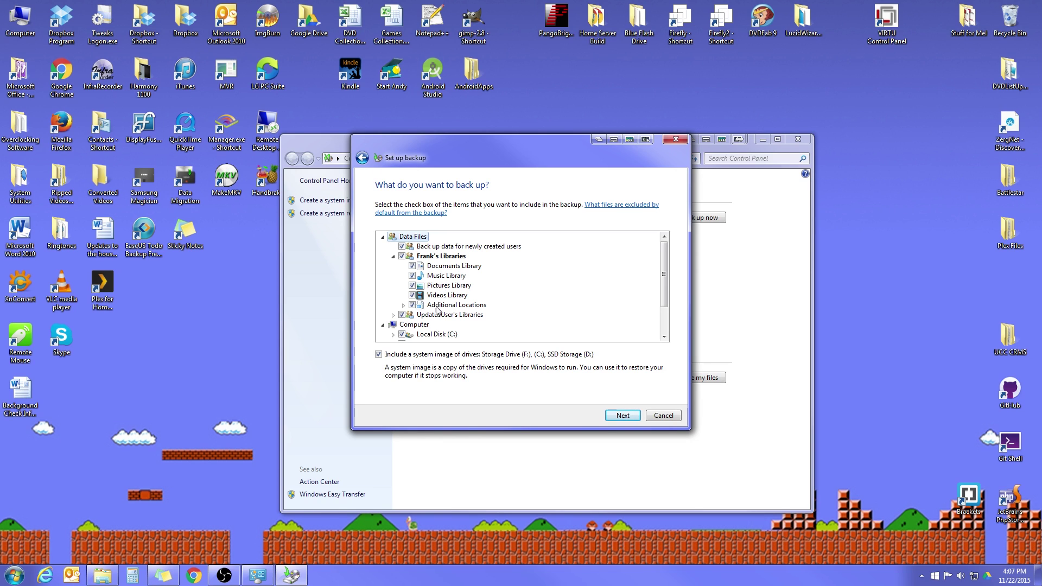
click(393, 256)
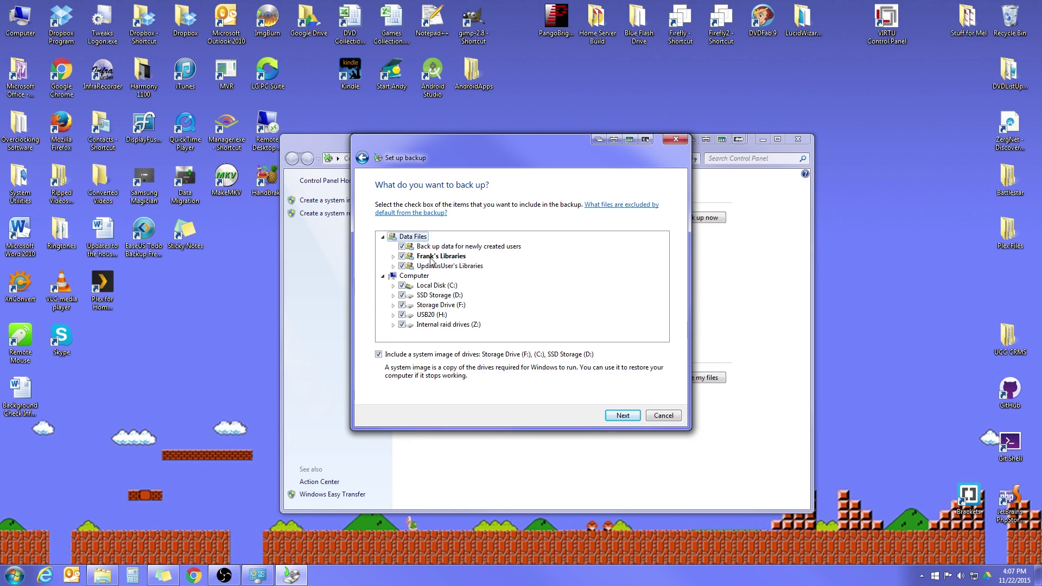
click(393, 257)
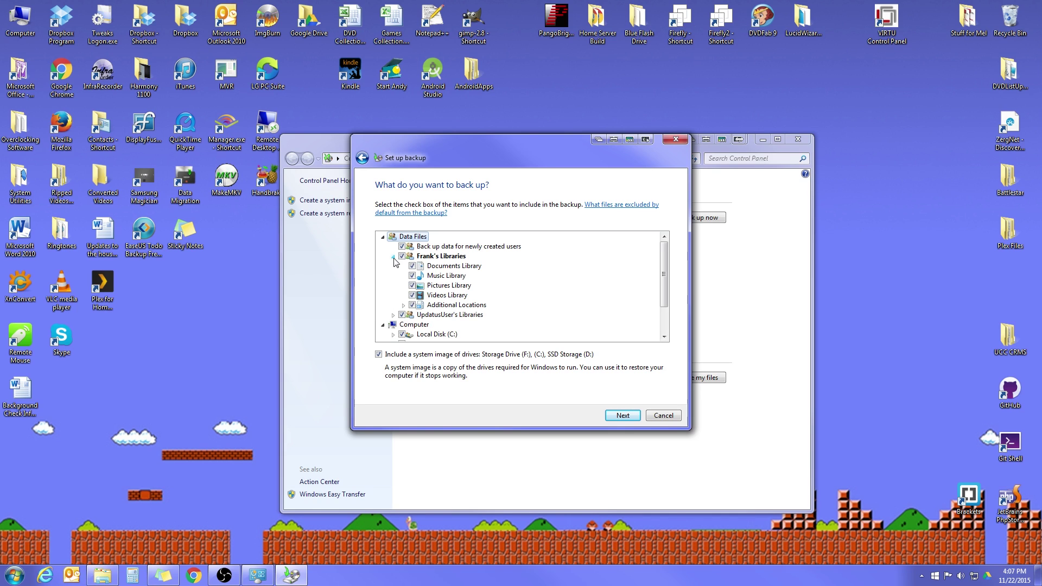
click(393, 257)
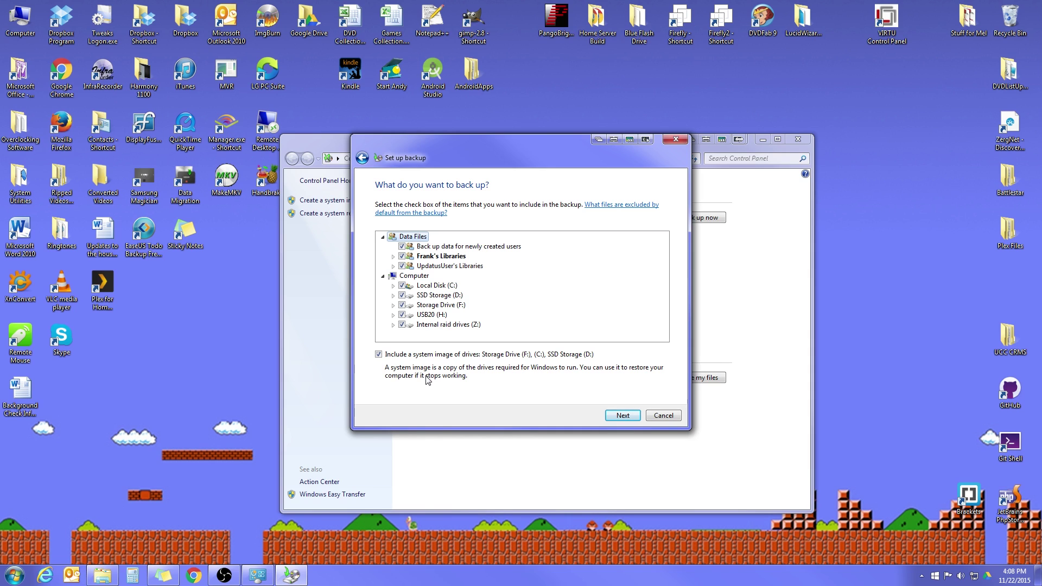
click(622, 416)
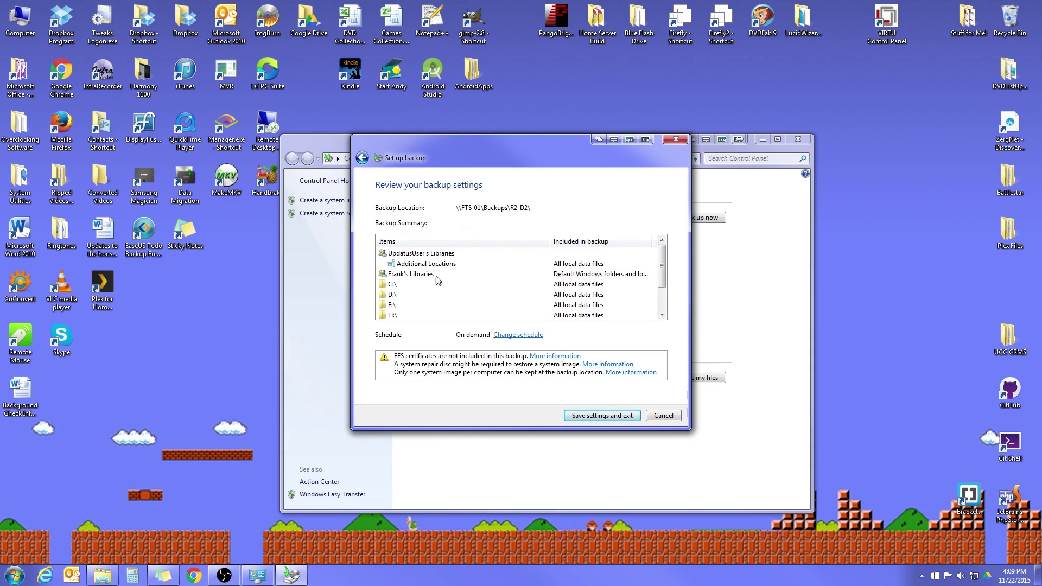
- Scroll the Backup Summary list to review the location and included items
mouse_move(659, 264)
mouse_down()
mouse_move(660, 283)
mouse_move(660, 264)
mouse_up()
- Turn on scheduled backups and try the frequency options, leaving it Weekly at 3:00 AM
click(499, 335)
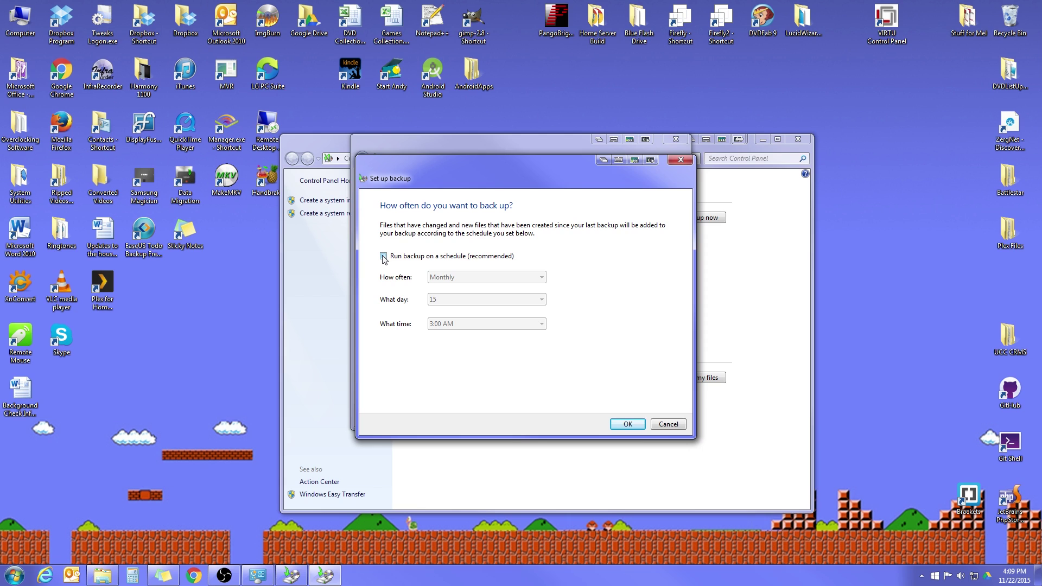
click(392, 259)
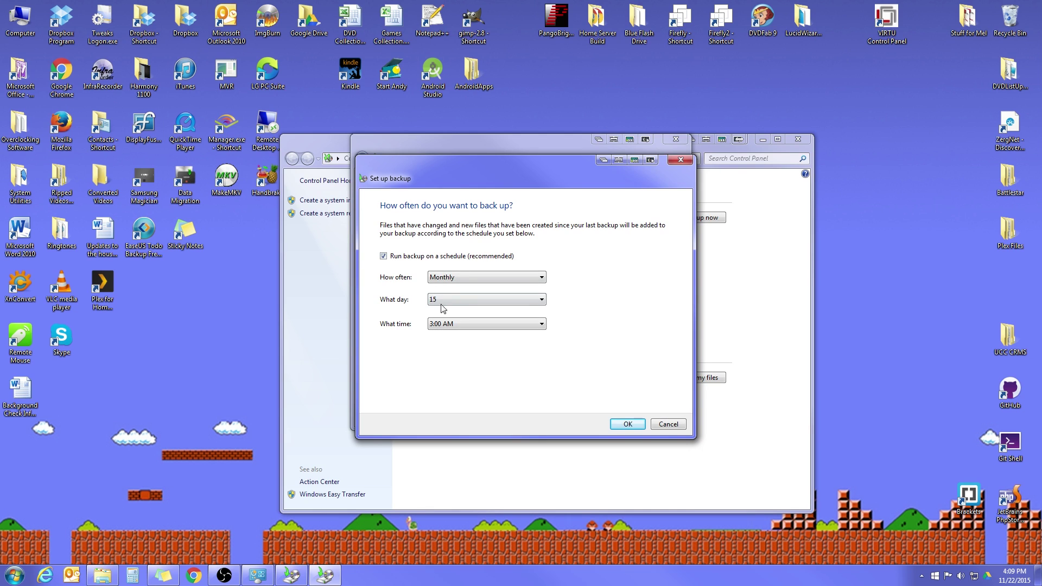
click(438, 278)
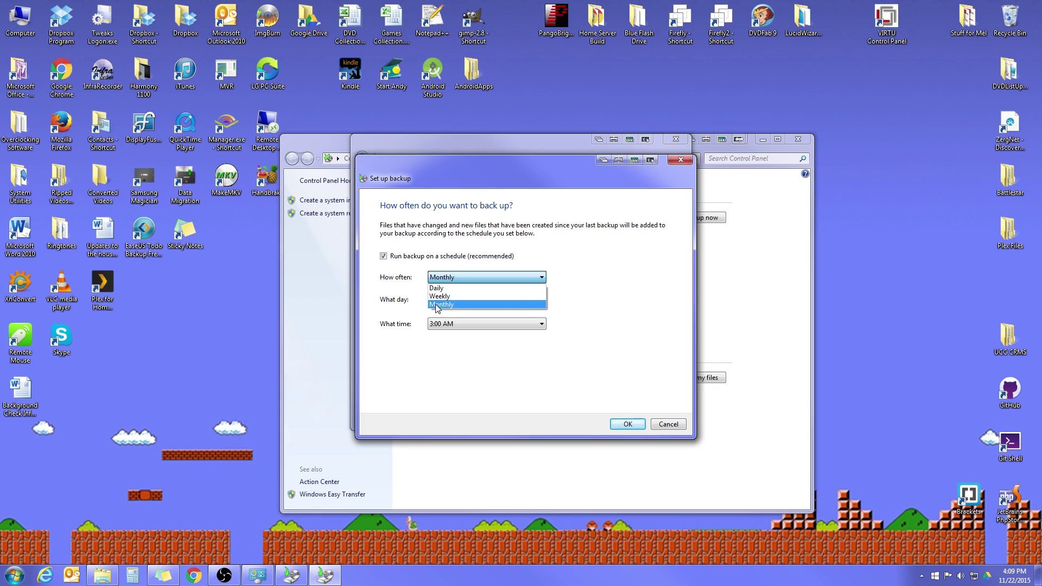
click(438, 298)
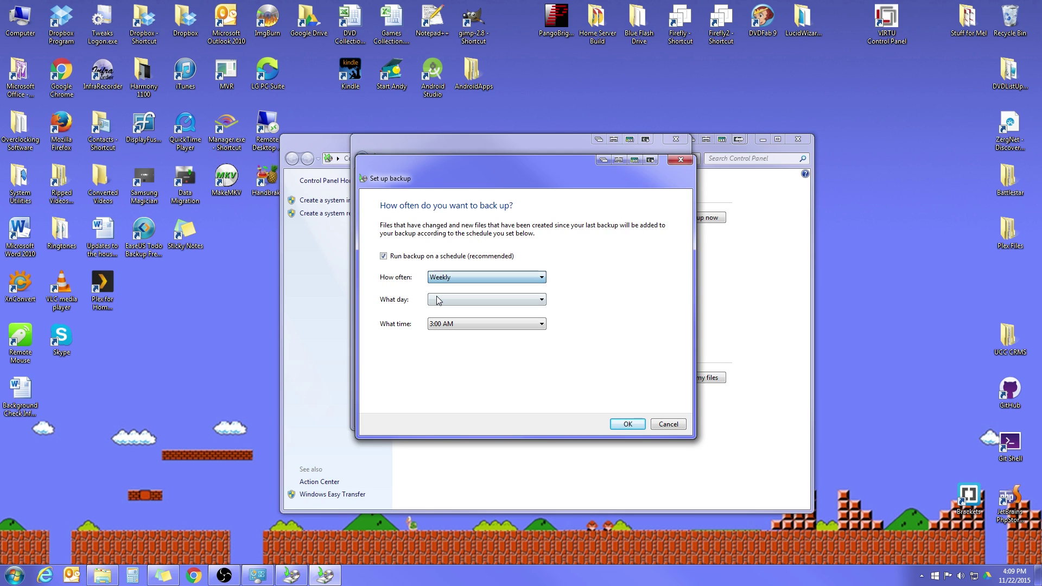
click(474, 277)
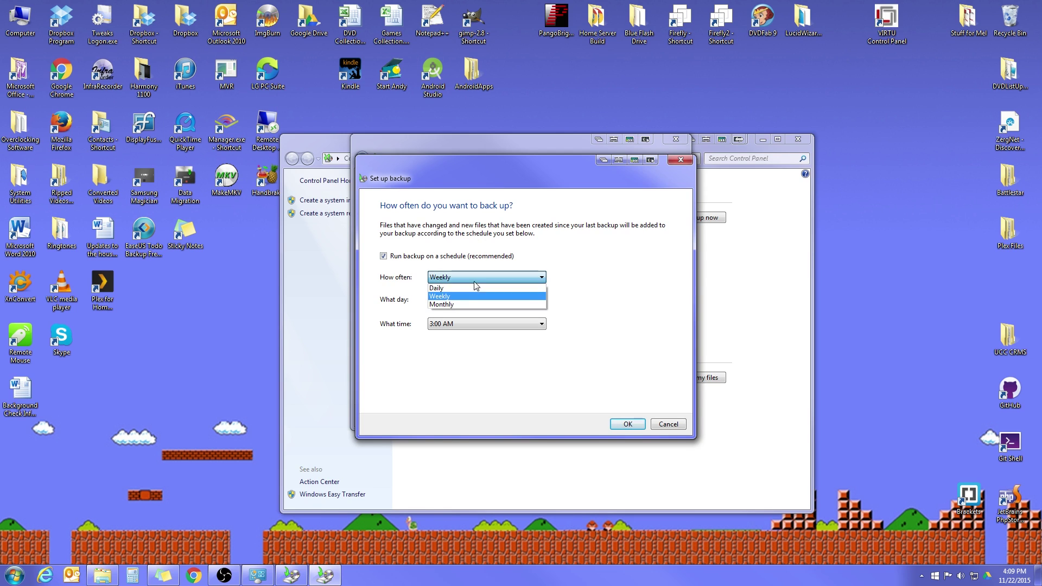
click(448, 298)
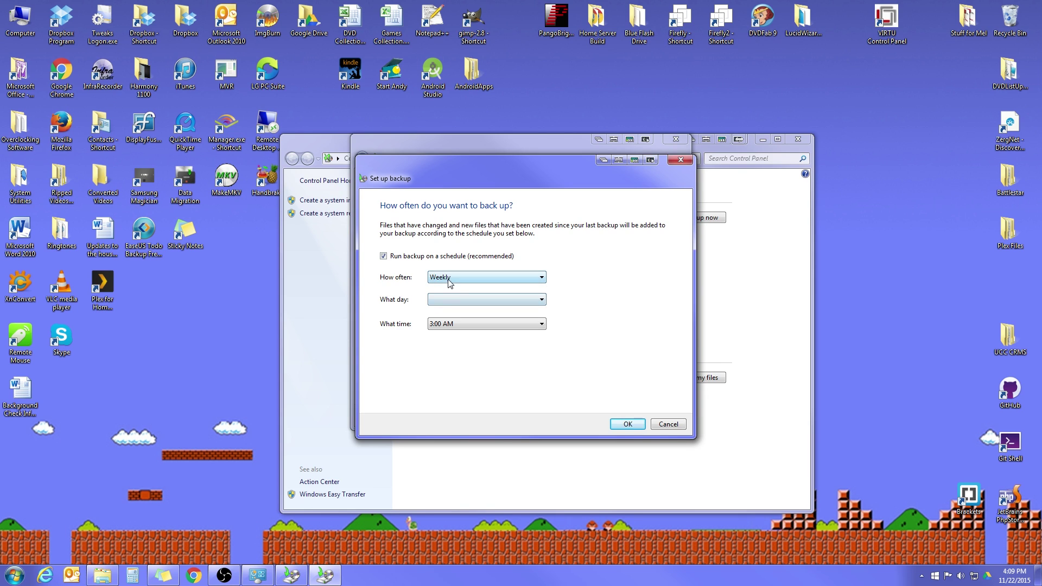
click(448, 281)
click(447, 305)
key(Tab)
click(457, 283)
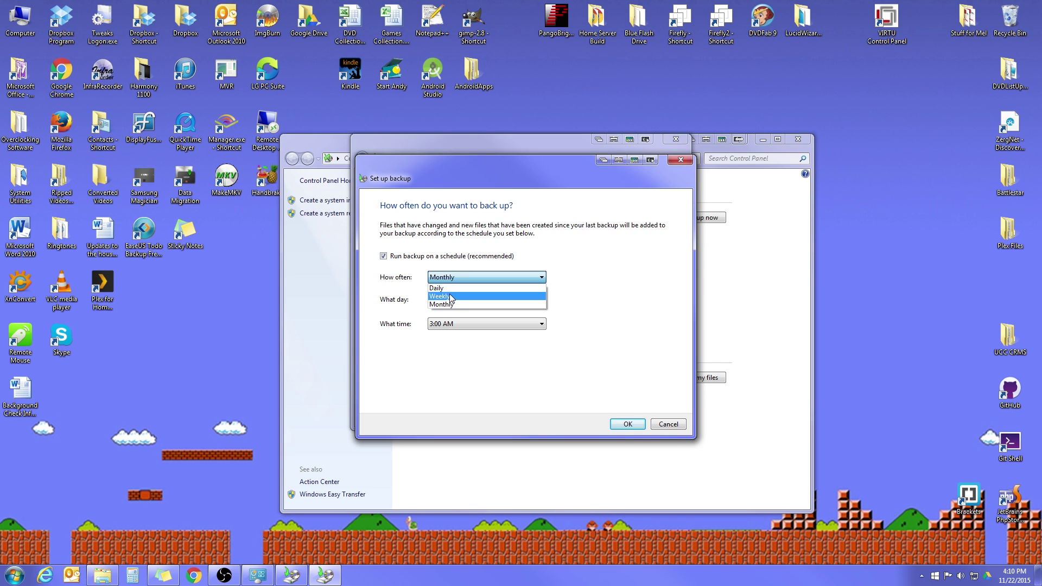
click(451, 296)
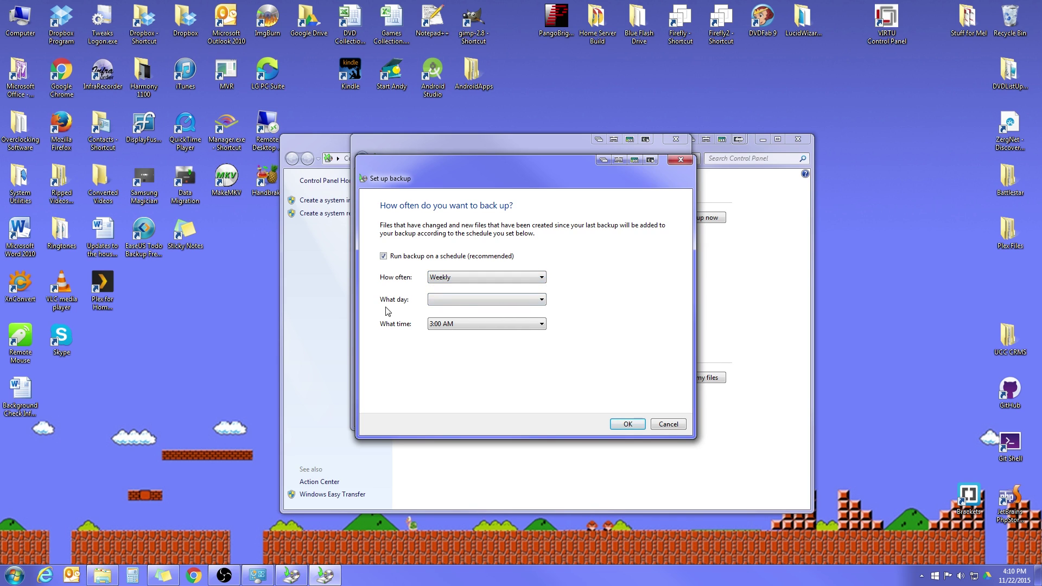
- Set the backup to run Monthly on day 15 at 3:00 AM and confirm the schedule
click(454, 302)
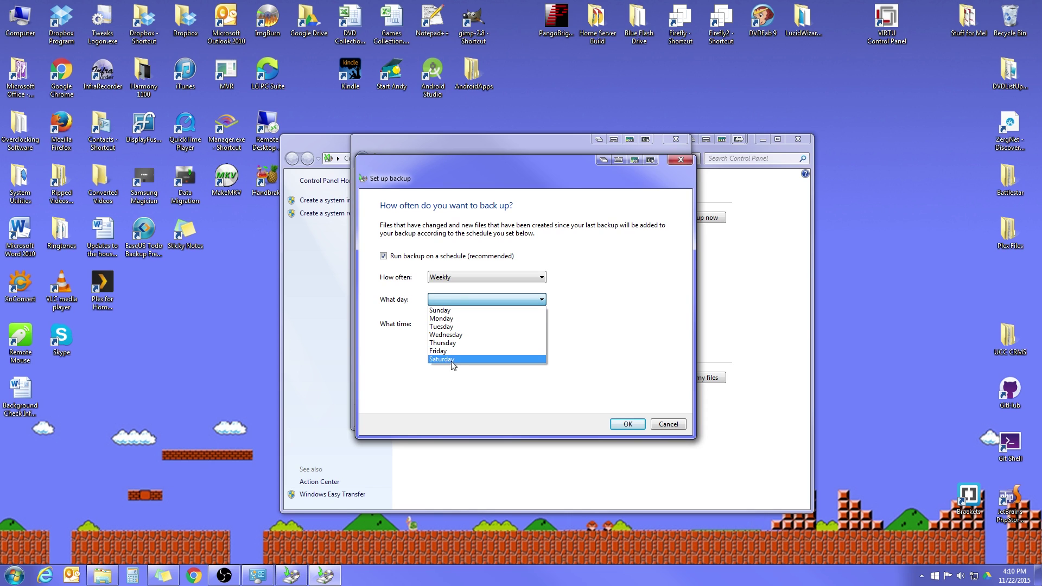
click(412, 302)
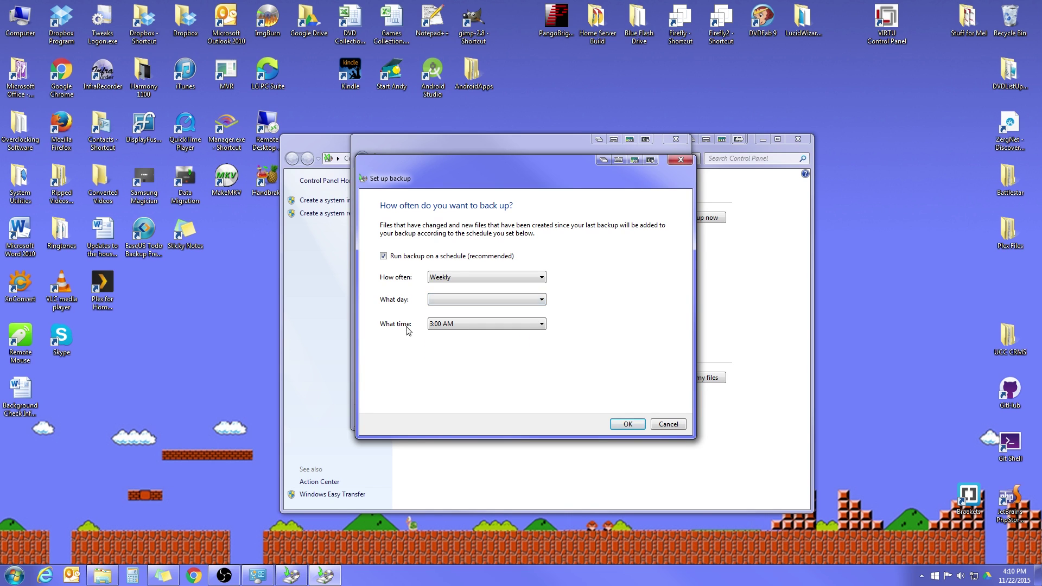
click(460, 324)
click(466, 271)
click(465, 272)
click(459, 302)
click(460, 301)
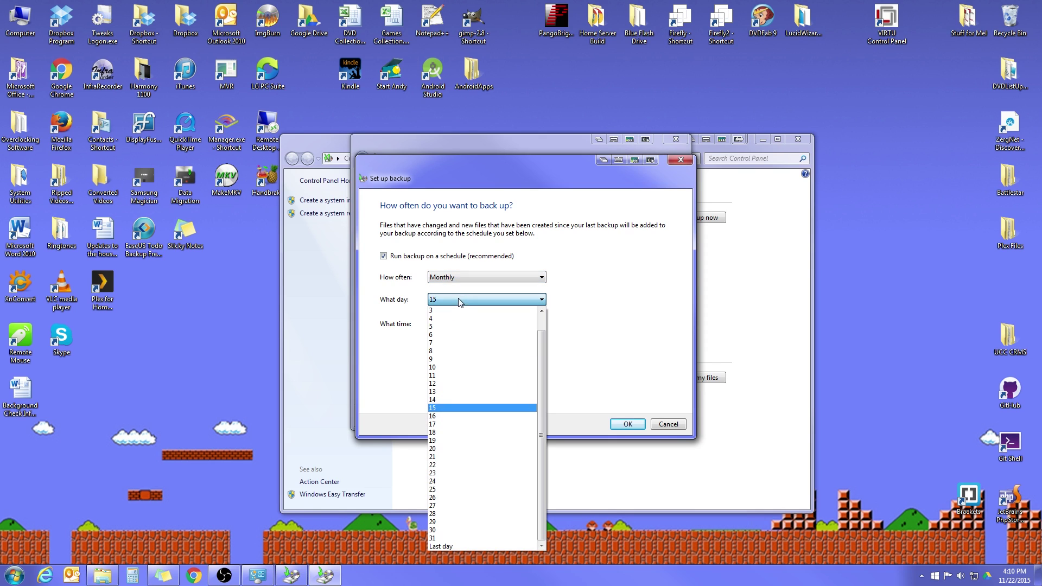
click(446, 408)
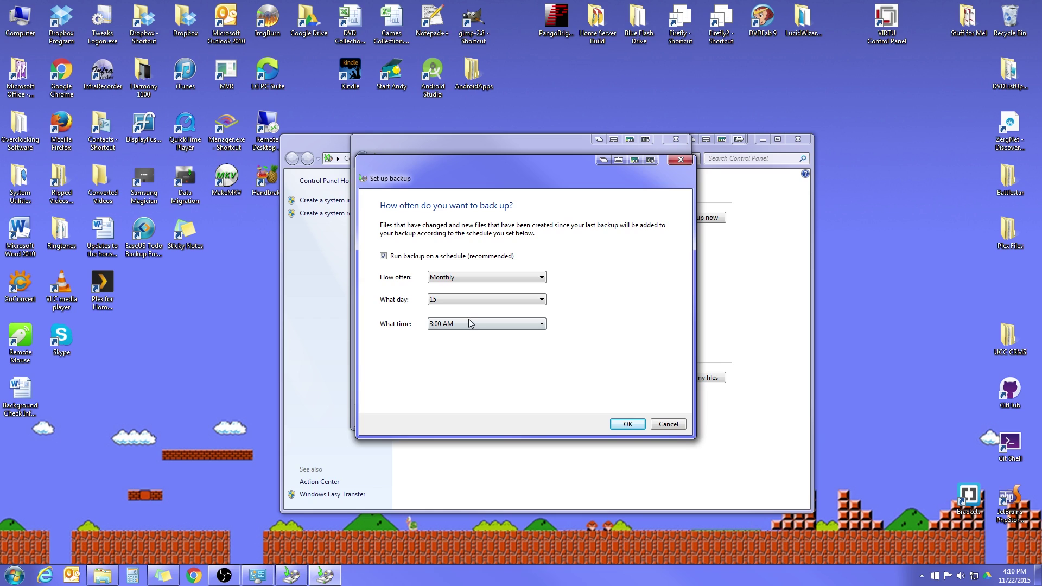
click(469, 322)
click(462, 360)
click(627, 424)
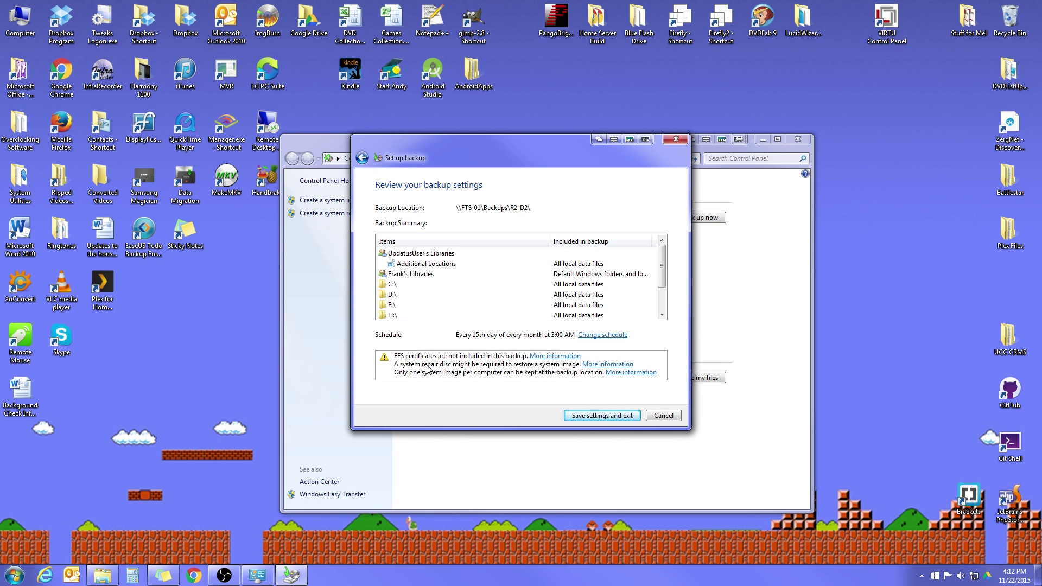
- Save the backup settings and finish setup, confirming the monthly 15th 3:00 AM schedule
click(586, 416)
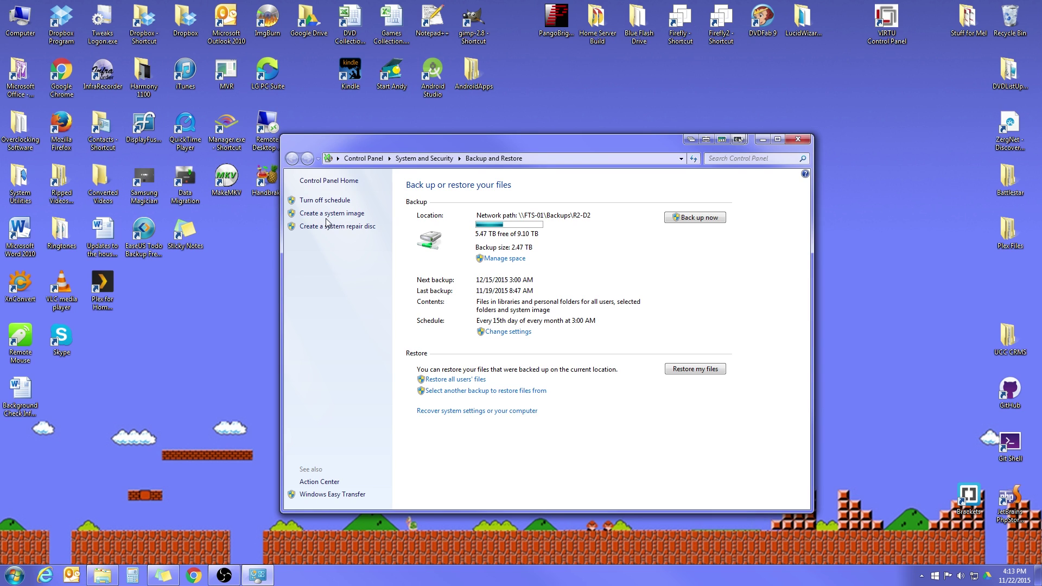
- Attempt to create a system repair disc, which fails because no CD/DVD burner is found
click(325, 228)
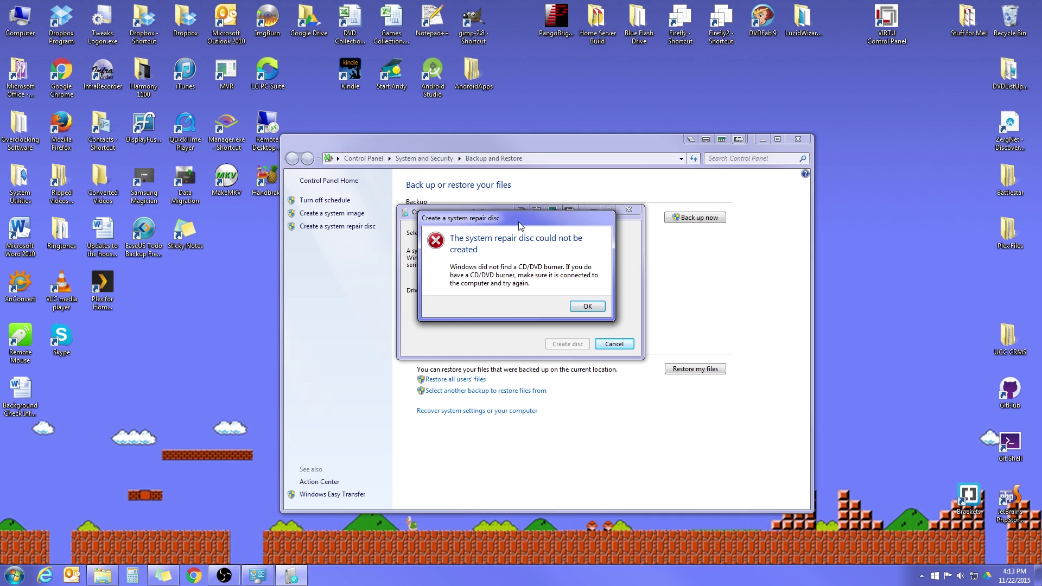
mouse_move(515, 222)
mouse_down()
mouse_move(541, 263)
mouse_move(702, 263)
mouse_move(501, 217)
mouse_up()
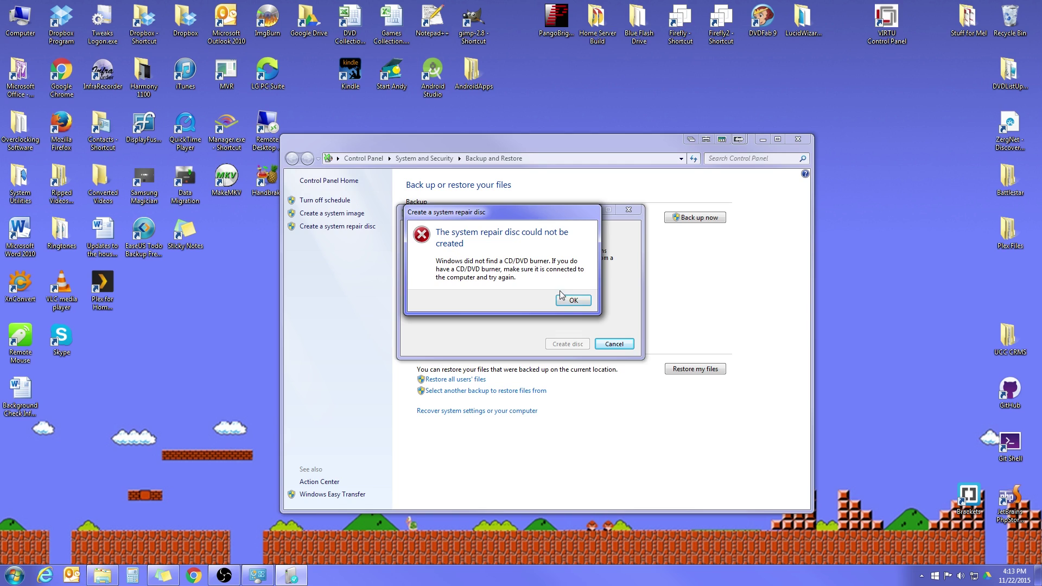
click(570, 301)
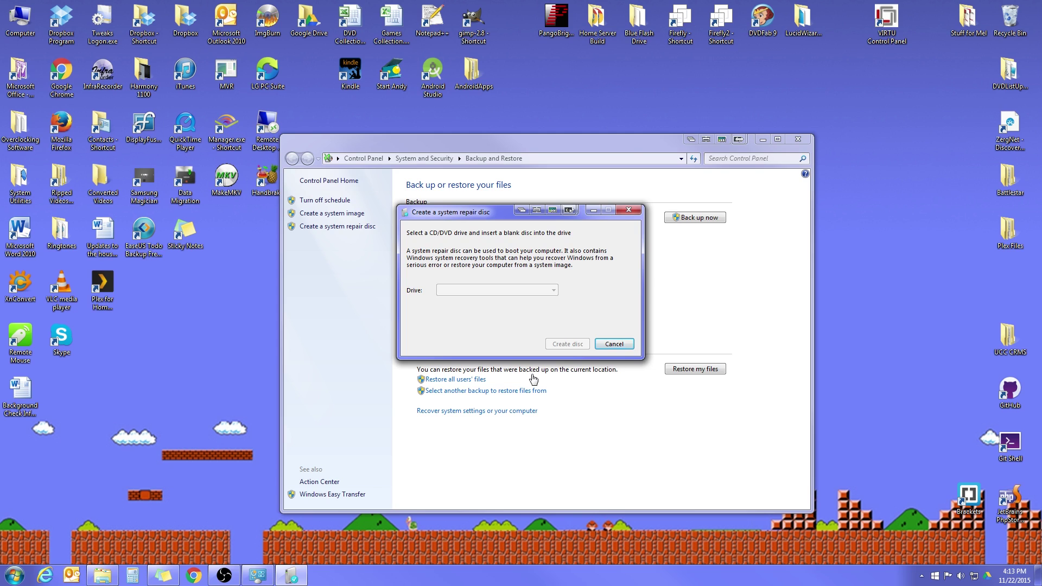
click(603, 345)
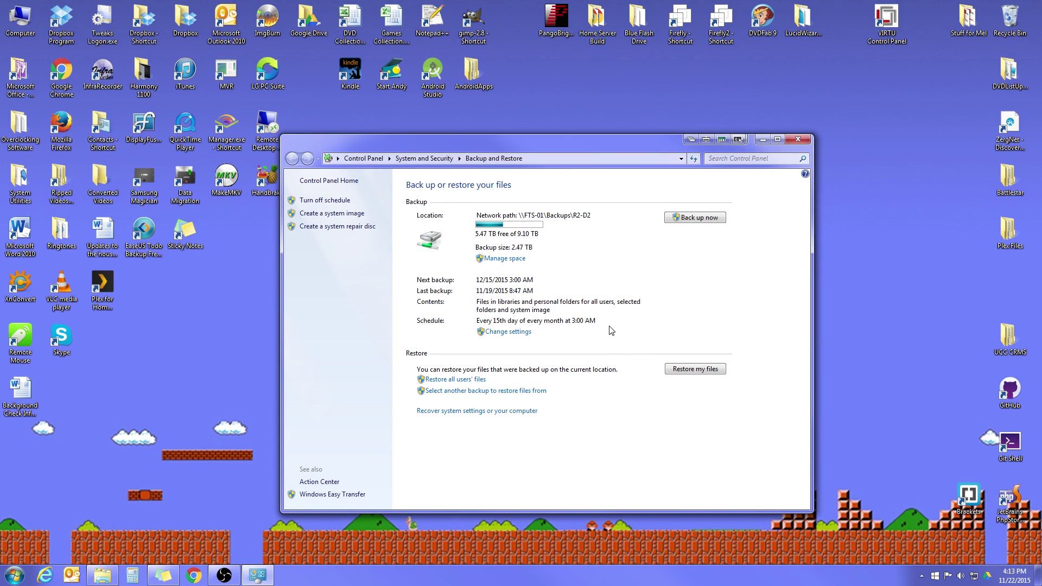